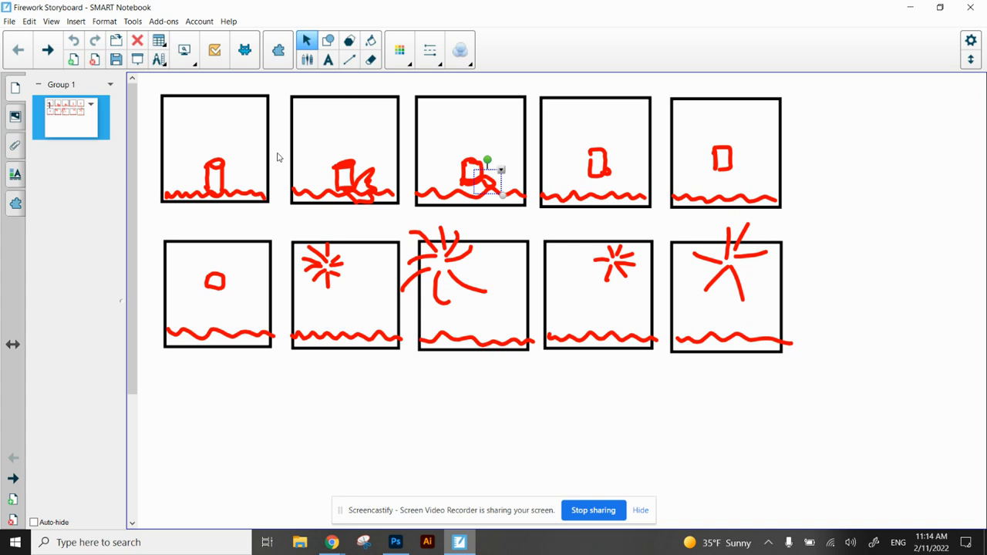
# Check the grass-and-night-sky layer in Photoshop by toggling its visibility, and compare it with the firework storyboard in SMART Notebook.
pyautogui.click(396, 542)
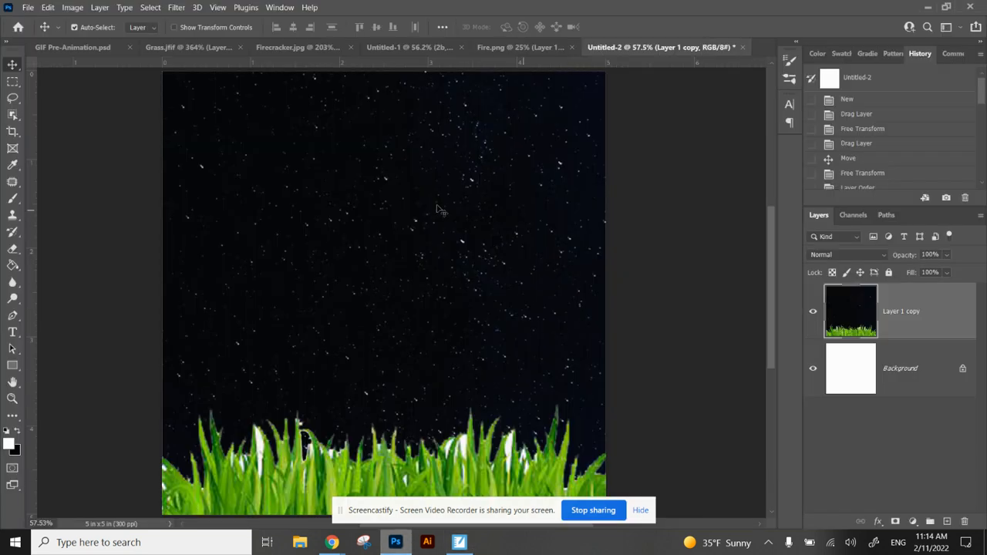
pyautogui.click(814, 312)
pyautogui.click(815, 312)
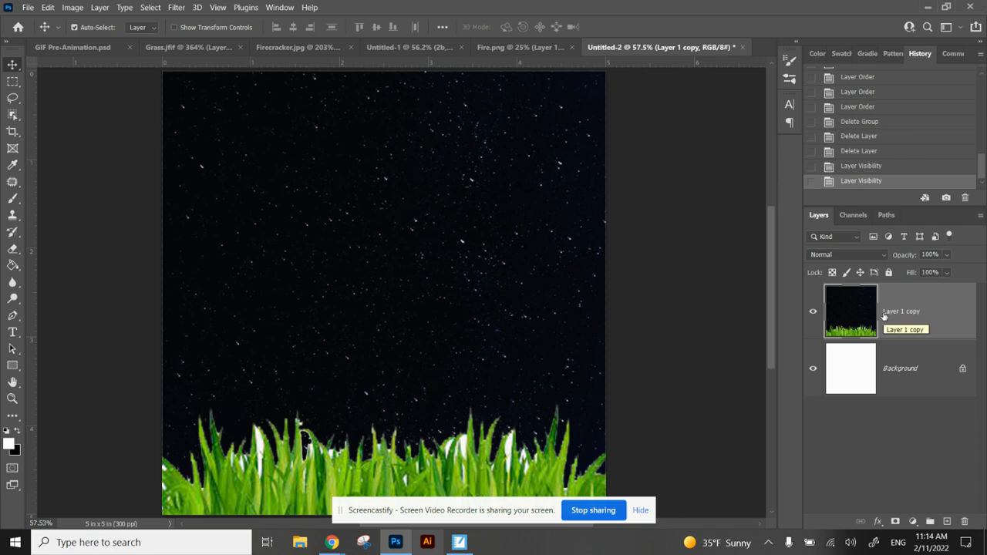
pyautogui.click(463, 541)
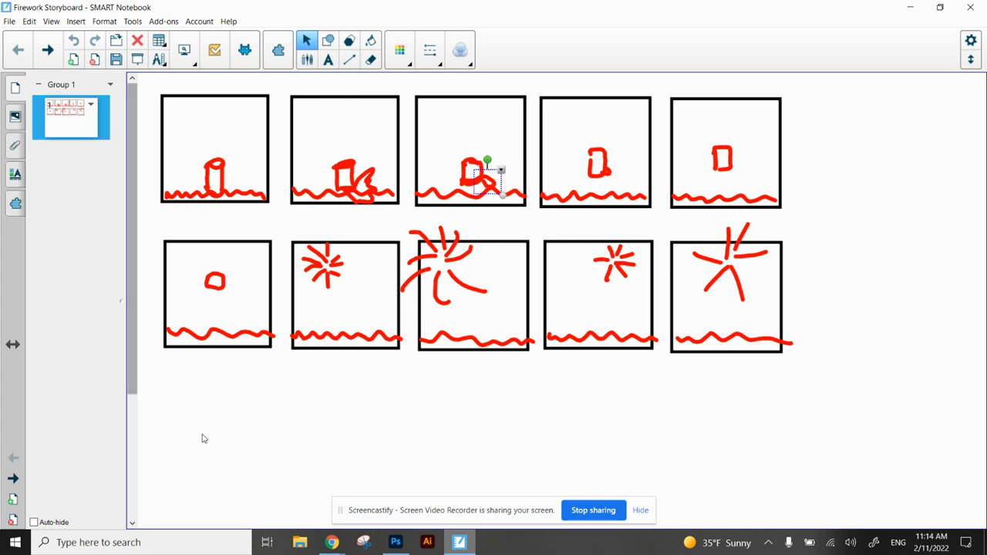
# Switch back to Photoshop and bring up the Firecracker.jpg document.
pyautogui.click(394, 542)
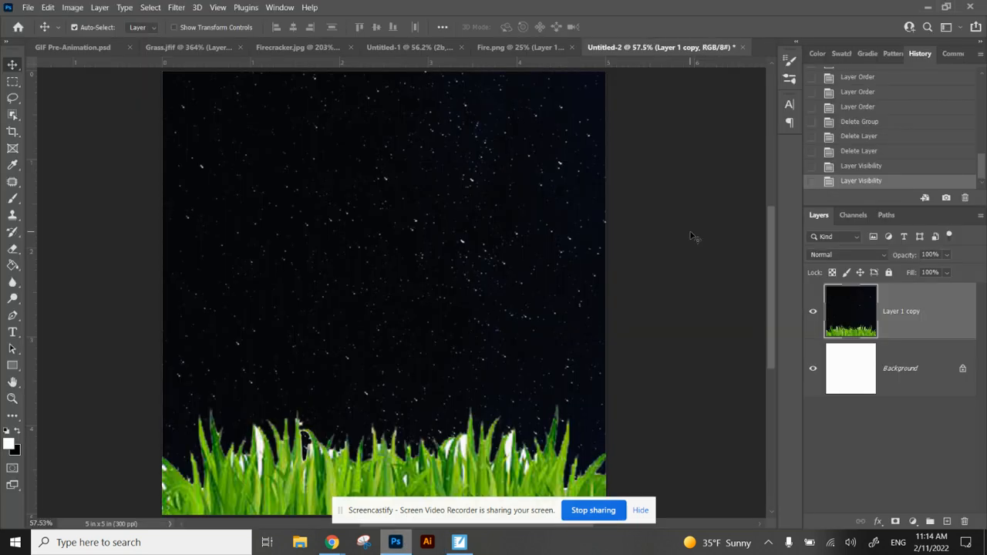
pyautogui.click(312, 49)
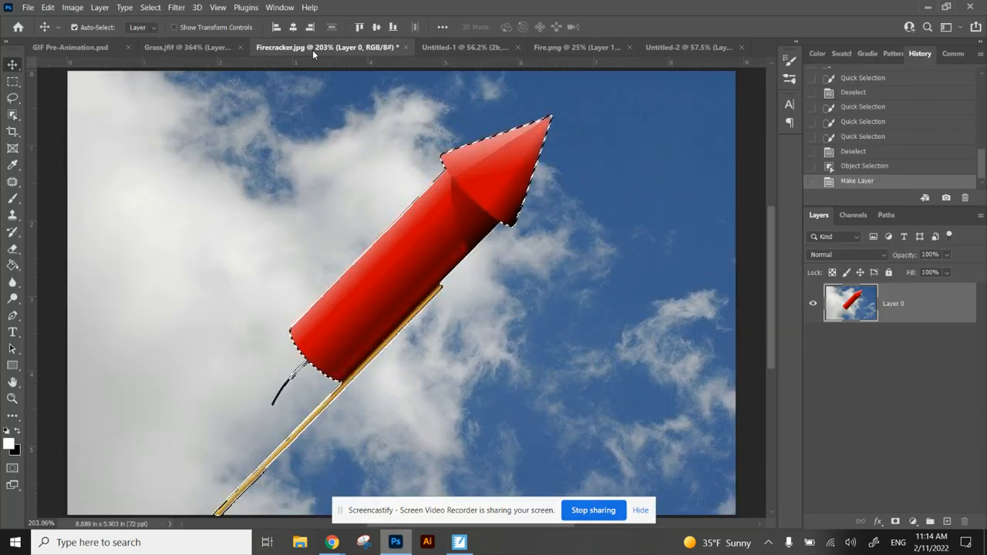
pyautogui.click(27, 8)
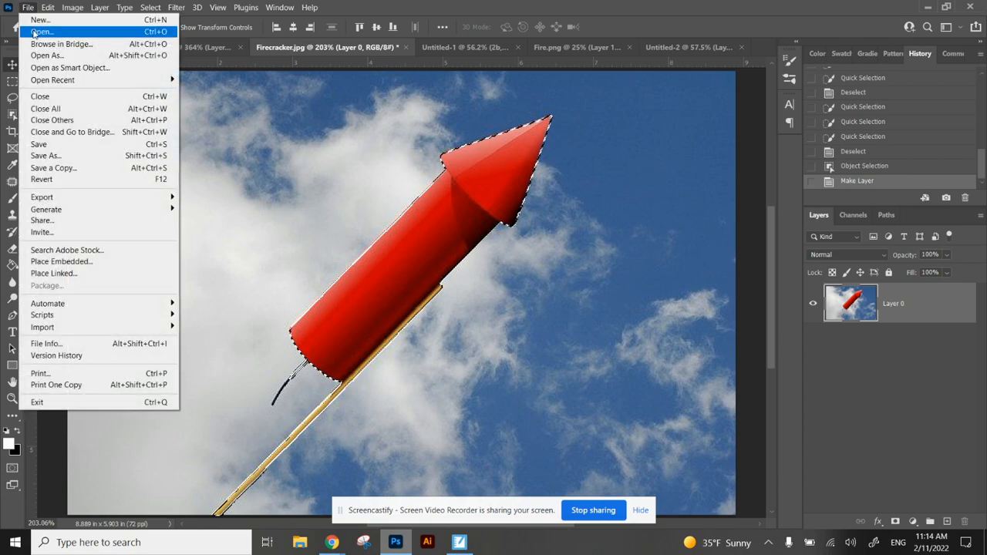
pyautogui.click(38, 32)
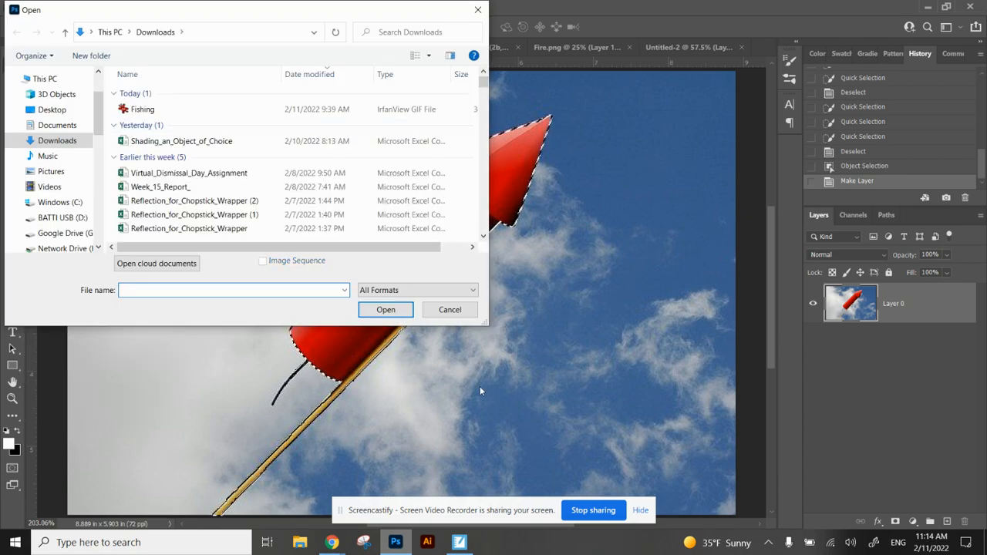
pyautogui.click(449, 309)
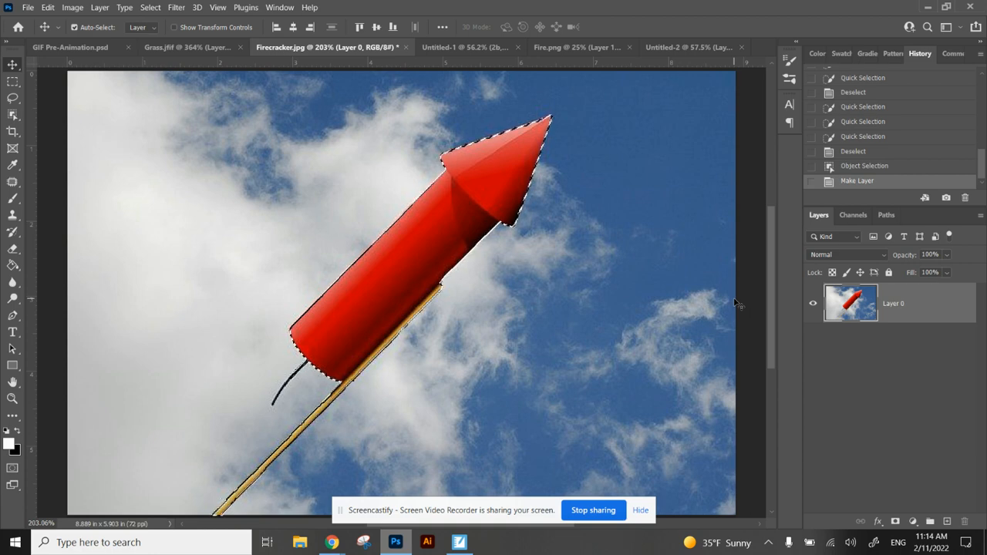
# Clear the existing selection and select the red firecracker with its fuse and upper stick using the Quick Selection tool.
pyautogui.hotkey('ctrl', 'd')
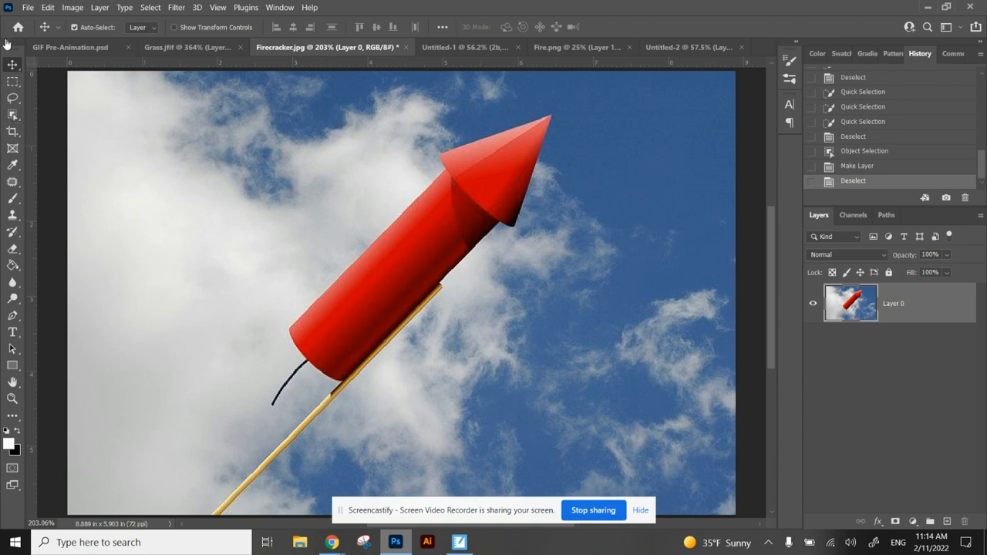
pyautogui.click(13, 119)
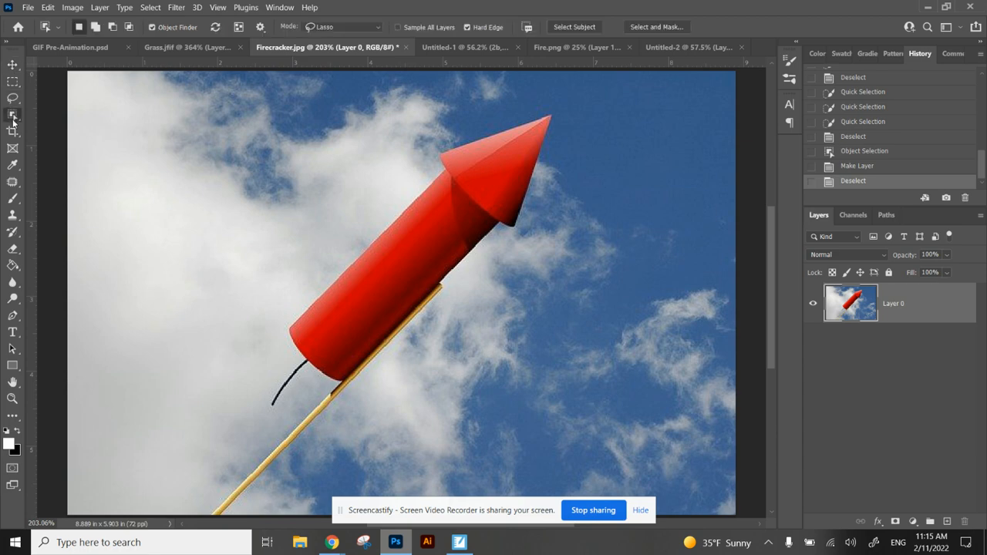
pyautogui.rightClick(13, 117)
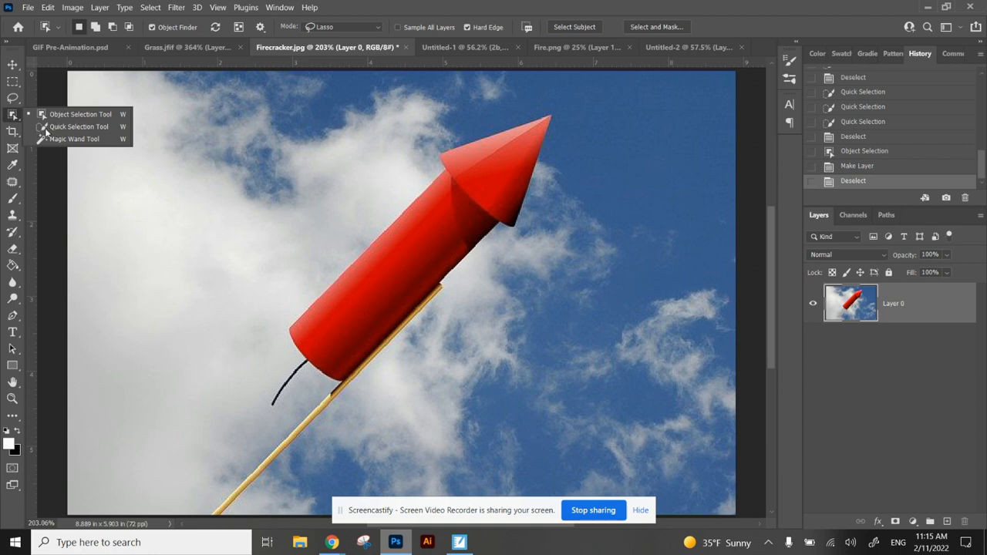
pyautogui.press('Escape')
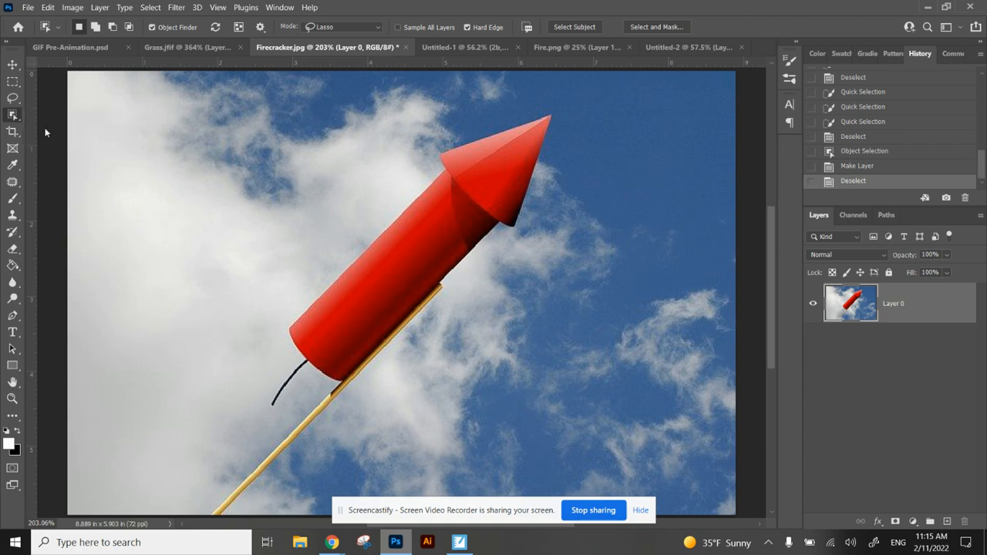
pyautogui.rightClick(13, 119)
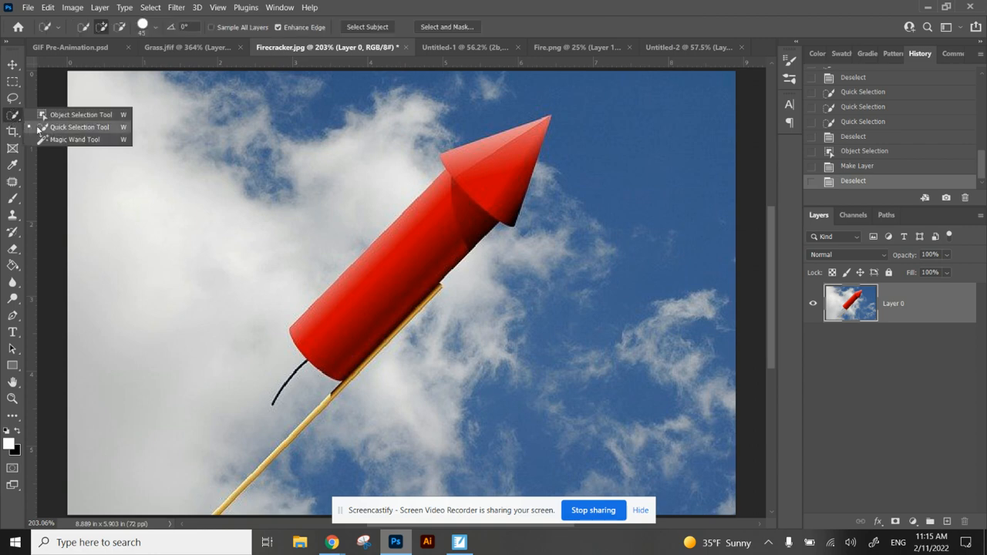
pyautogui.click(38, 128)
pyautogui.click(486, 171)
pyautogui.moveTo(485, 171); pyautogui.dragTo(463, 195)
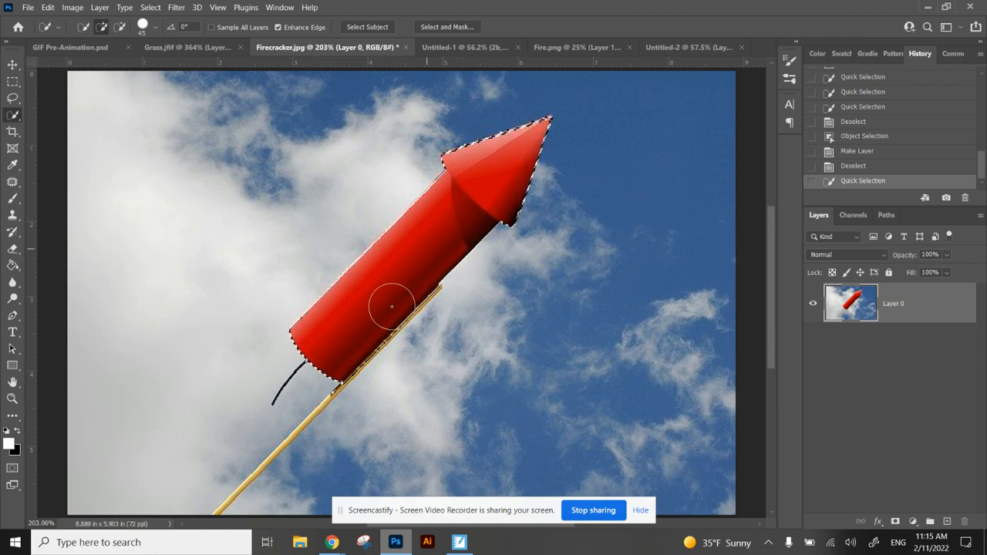
pyautogui.moveTo(358, 366); pyautogui.dragTo(314, 405)
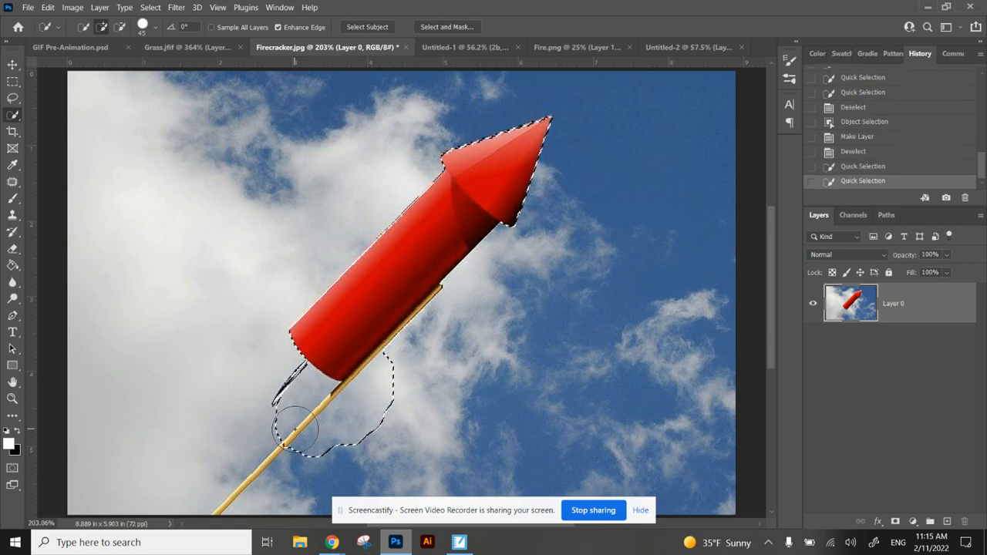
# Subtract the excess sky around the fuse and stick from the selection, reducing the brush size to 25.
pyautogui.press('alt')
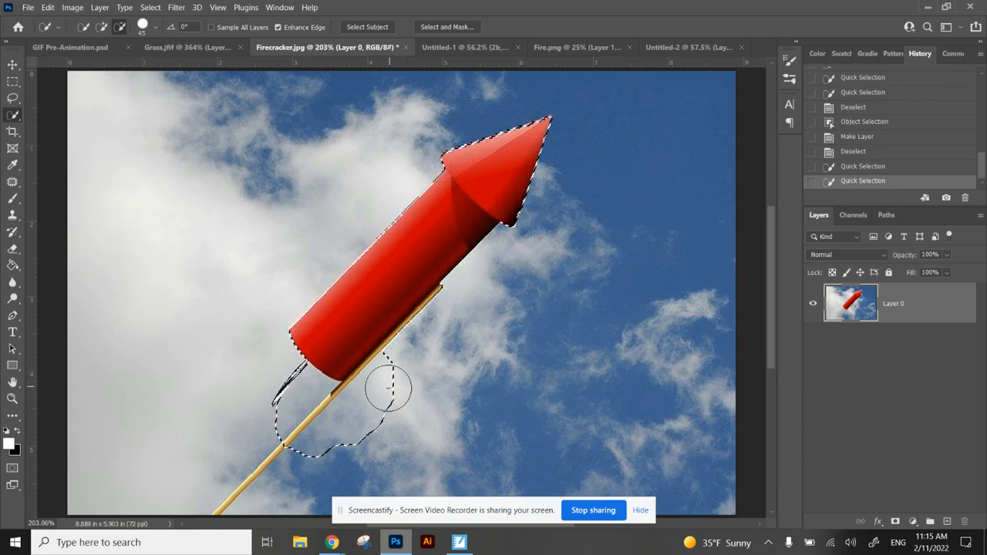
pyautogui.moveTo(383, 396)
pyautogui.mouseDown()
pyautogui.moveTo(302, 463)
pyautogui.moveTo(256, 414)
pyautogui.mouseUp()
pyautogui.click(390, 377)
pyautogui.click(390, 377)
pyautogui.press('[')
pyautogui.press('[')
pyautogui.press('[')
pyautogui.press('[')
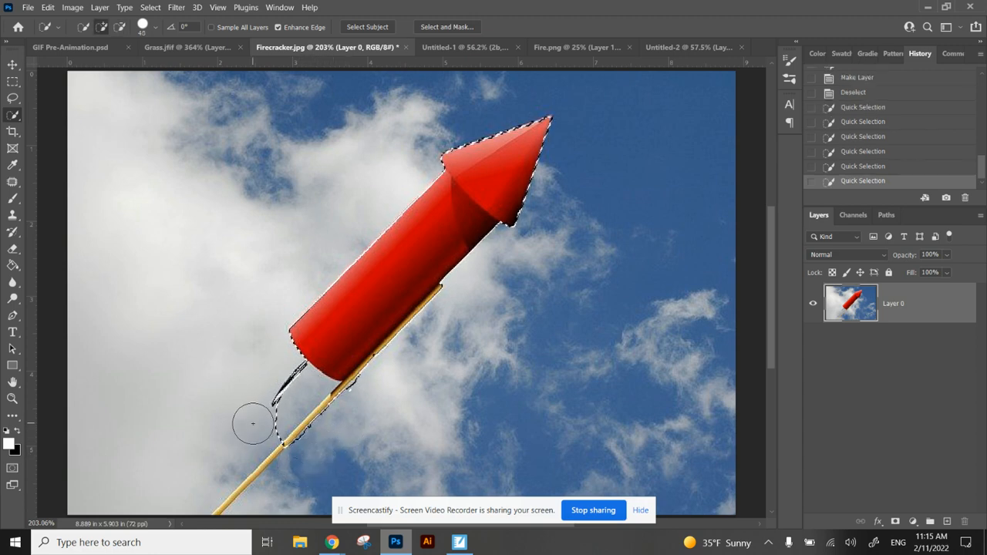
pyautogui.moveTo(269, 424)
pyautogui.mouseDown()
pyautogui.moveTo(314, 387)
pyautogui.moveTo(293, 418)
pyautogui.moveTo(273, 424)
pyautogui.mouseUp()
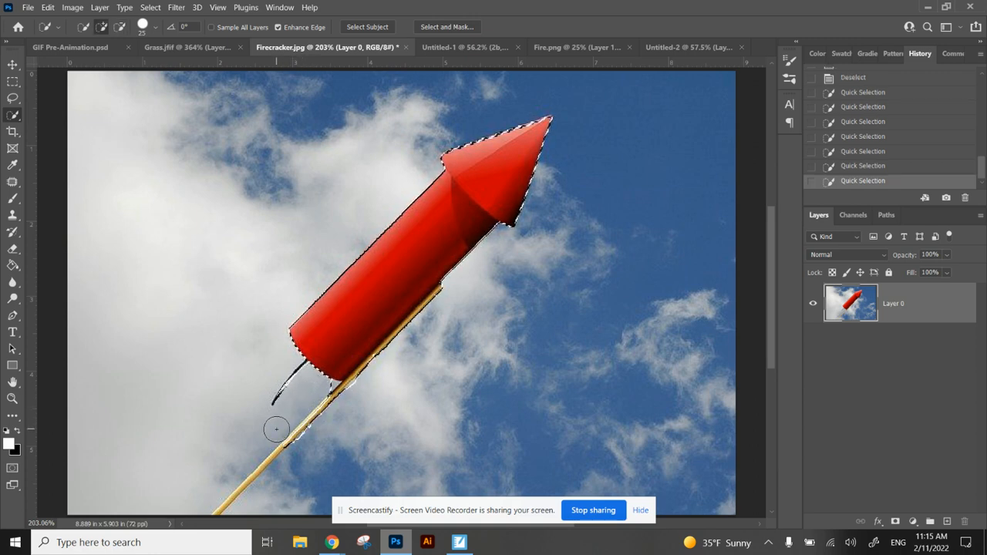
# Move the selected firecracker into the Untitled-2 document, over the night sky.
pyautogui.click(12, 62)
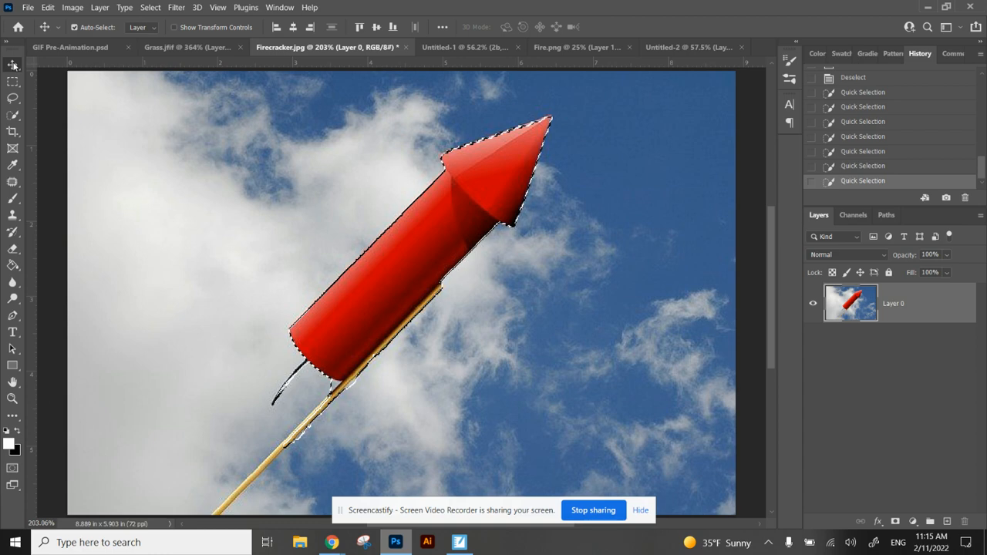
pyautogui.moveTo(440, 199); pyautogui.dragTo(375, 323)
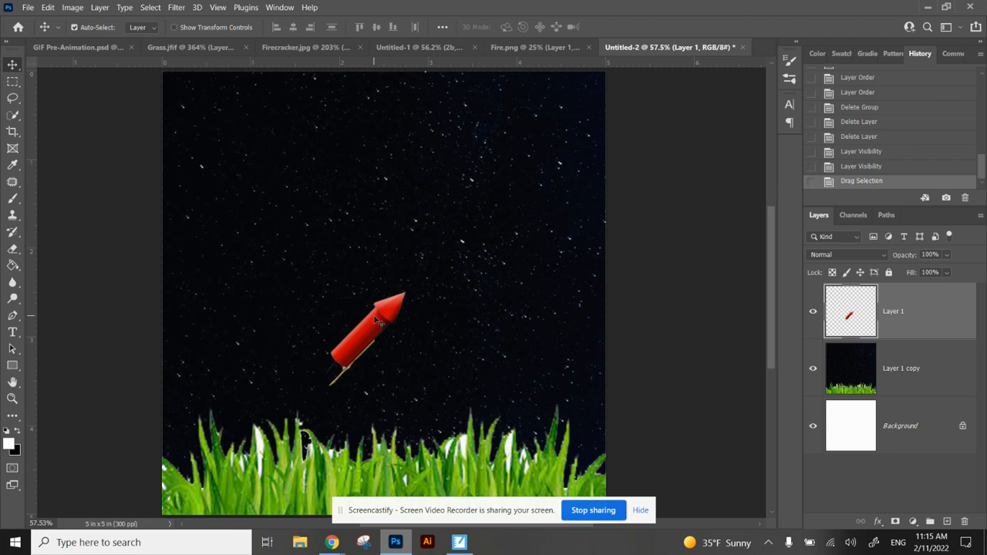
# Rotate the firecracker upright by about -44°, scale it to about 67%, and place it in the grass near the canvas's centre.
pyautogui.hotkey('ctrl', 't')
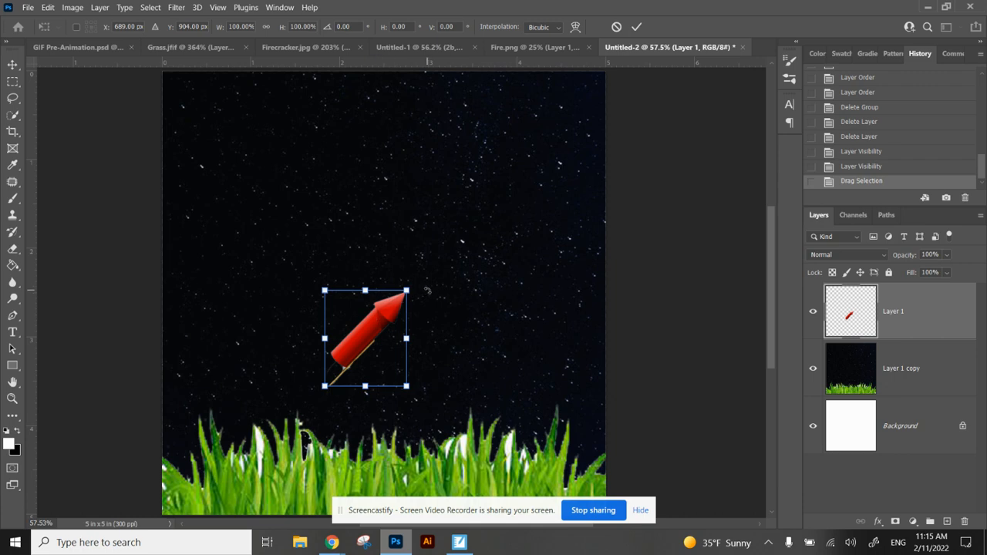
pyautogui.moveTo(427, 290); pyautogui.dragTo(376, 259)
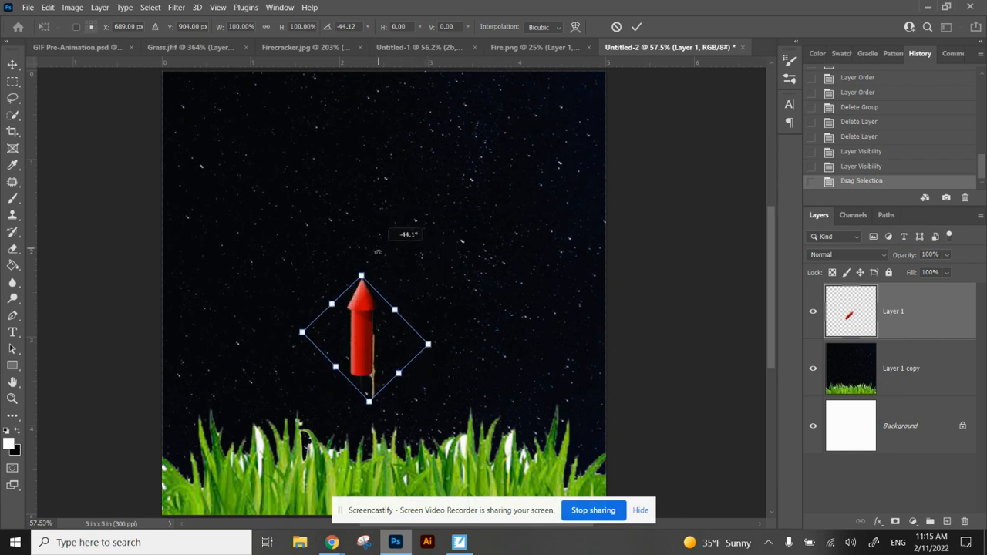
pyautogui.moveTo(361, 330); pyautogui.dragTo(388, 399)
pyautogui.moveTo(385, 345); pyautogui.dragTo(386, 386)
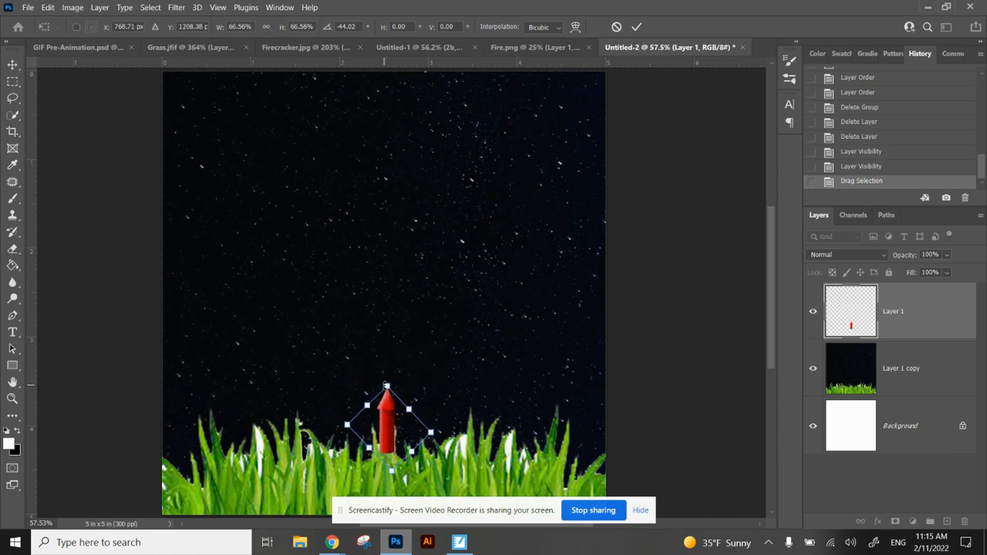
pyautogui.press('Return')
# Nudge the firecracker slightly upward so it stands a little higher in the grass.
pyautogui.press('Up')
pyautogui.press('Up')
pyautogui.press('Up')
pyautogui.press('Up')
pyautogui.press('Up')
pyautogui.press('Up')
pyautogui.press('Up')
pyautogui.press('Up')
pyautogui.press('Up')
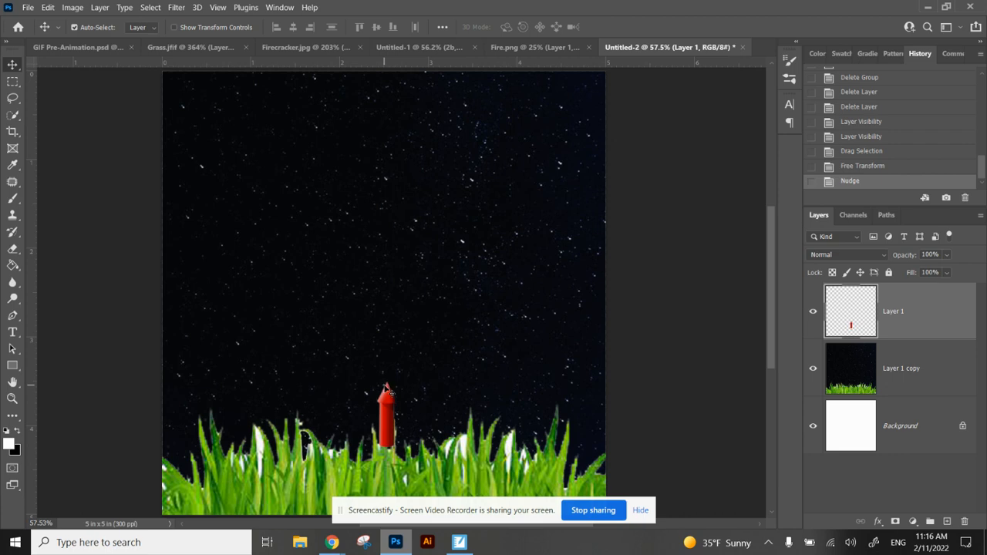
# Compare the first and second storyboard frames in SMART Notebook with the firecracker scene in Photoshop.
pyautogui.click(459, 542)
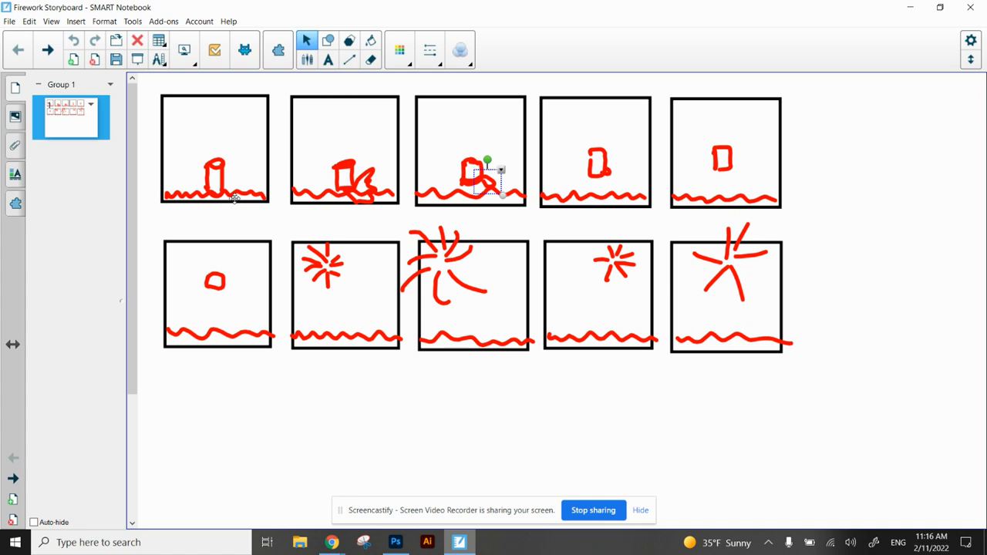
pyautogui.click(395, 542)
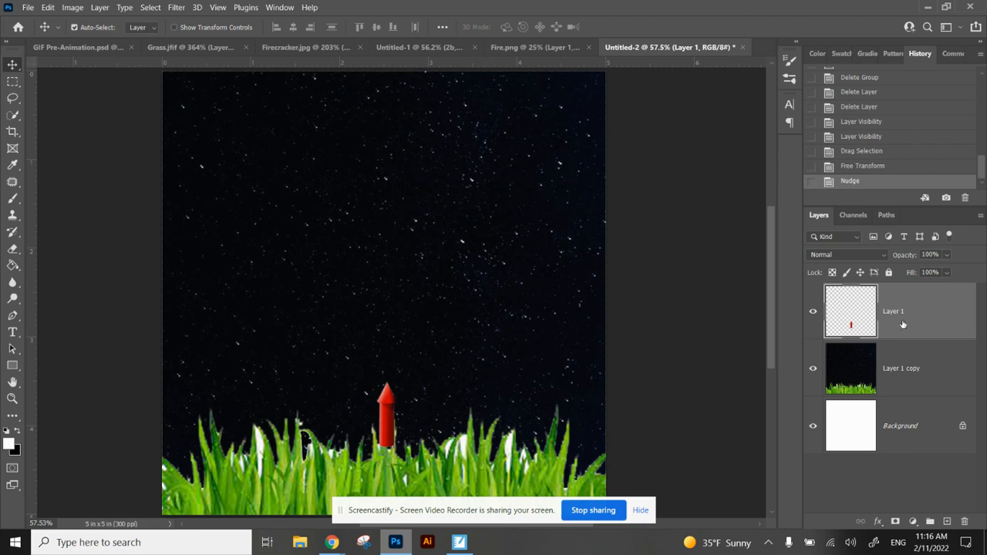
pyautogui.click(459, 541)
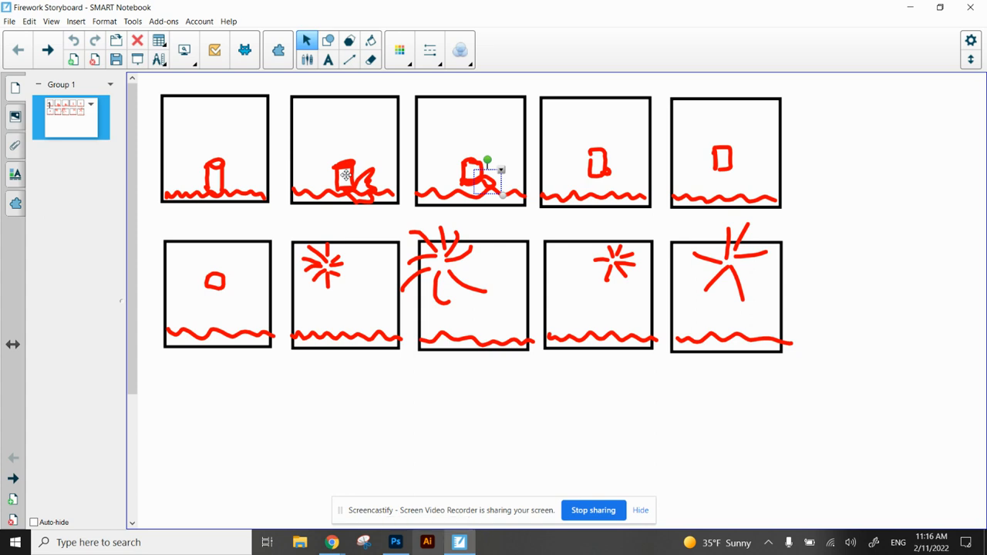
pyautogui.click(395, 542)
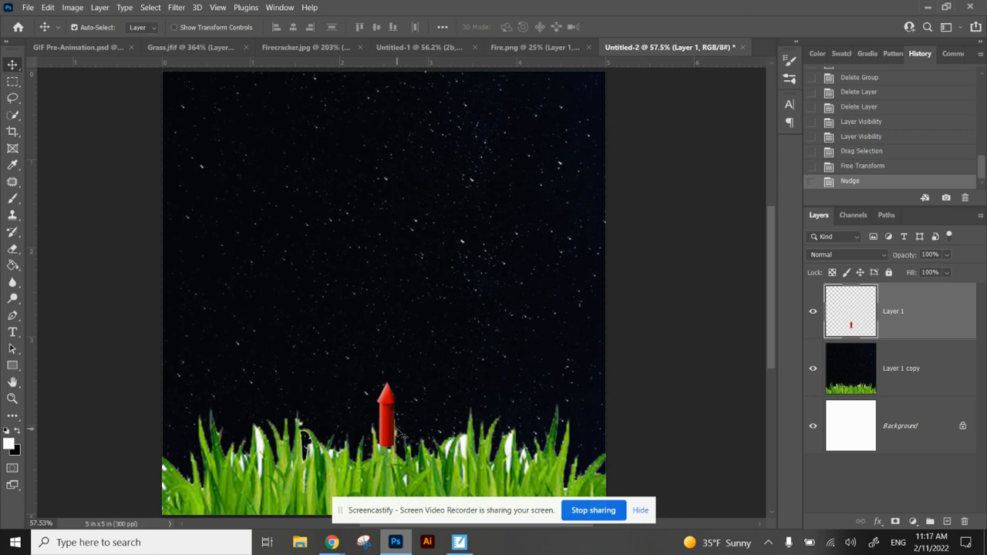
pyautogui.click(394, 543)
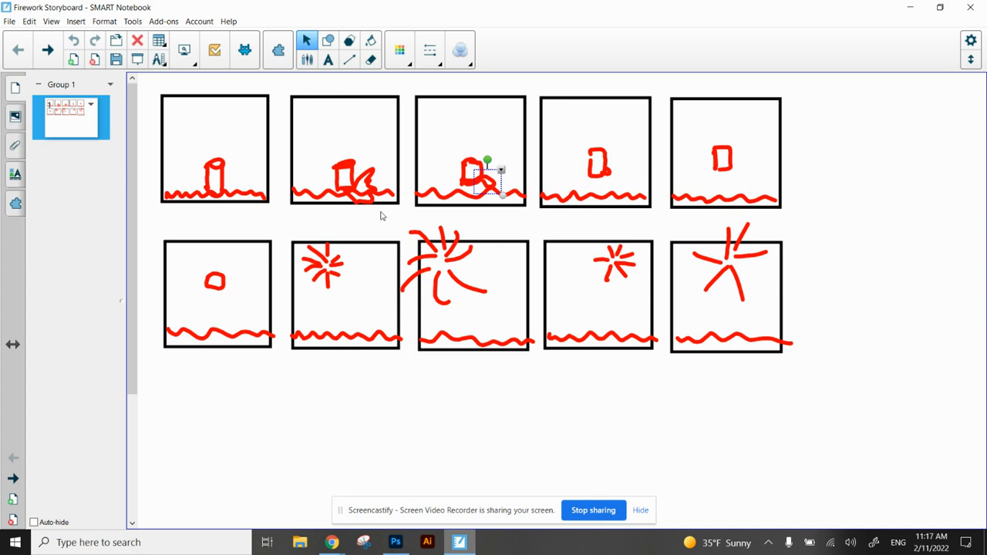
pyautogui.click(395, 543)
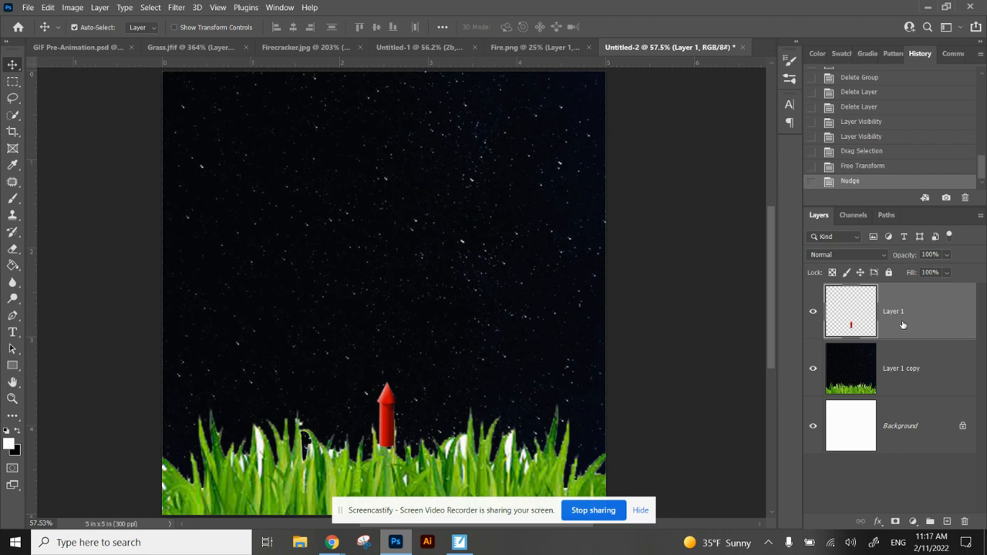
# Duplicate the firecracker layer together with the grass-and-sky layer, and select the new grass-and-sky copy.
pyautogui.keyDown('ctrl'); pyautogui.click(900, 369); pyautogui.keyUp('ctrl')
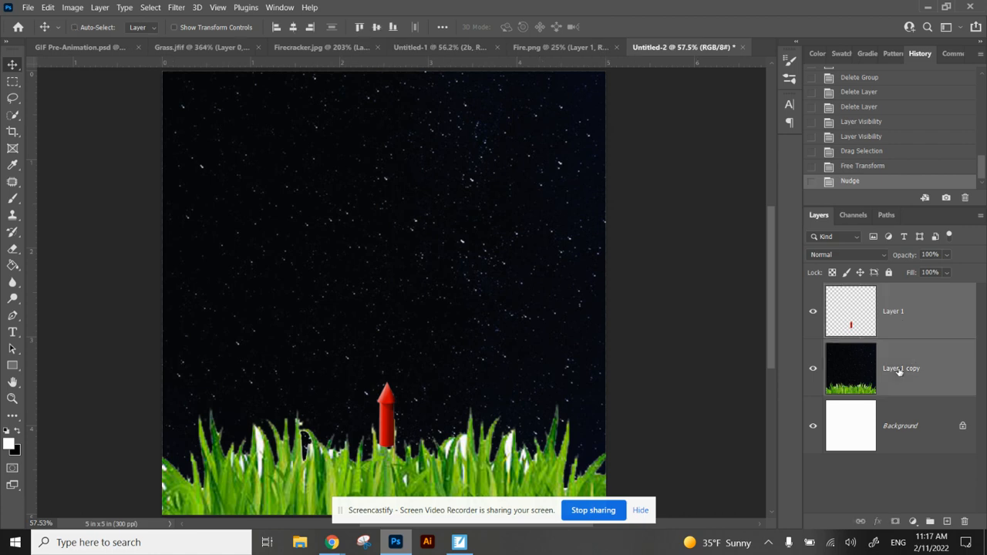
pyautogui.rightClick(908, 324)
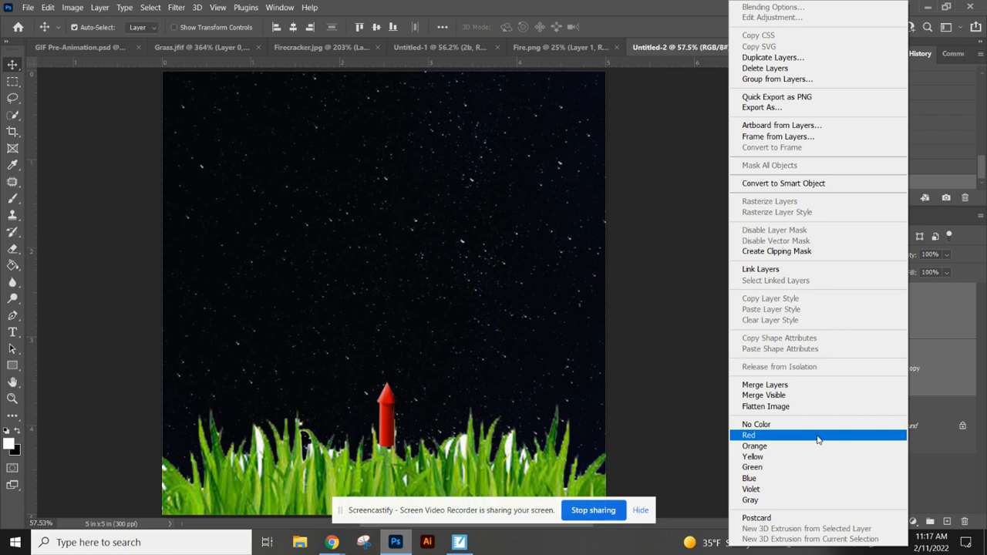
pyautogui.click(774, 57)
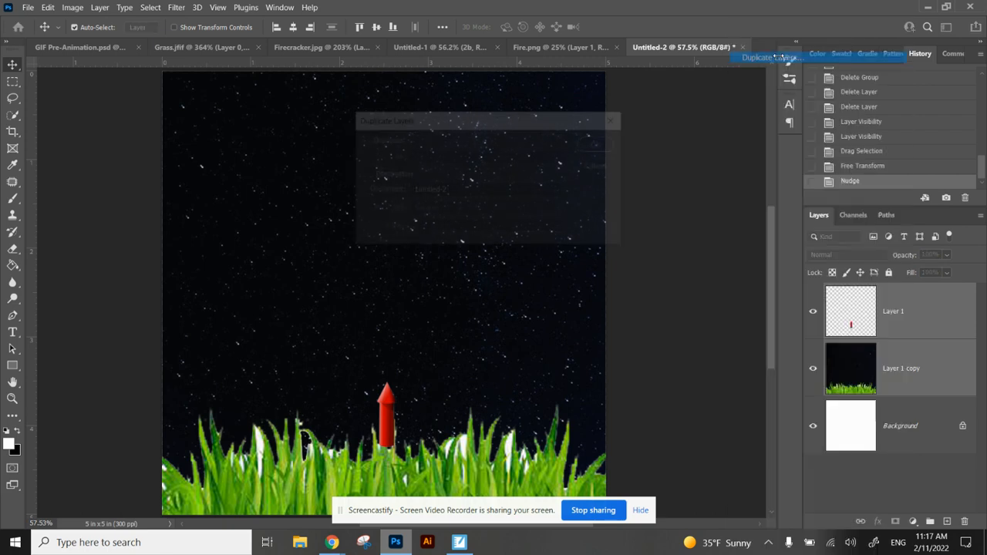
pyautogui.click(595, 146)
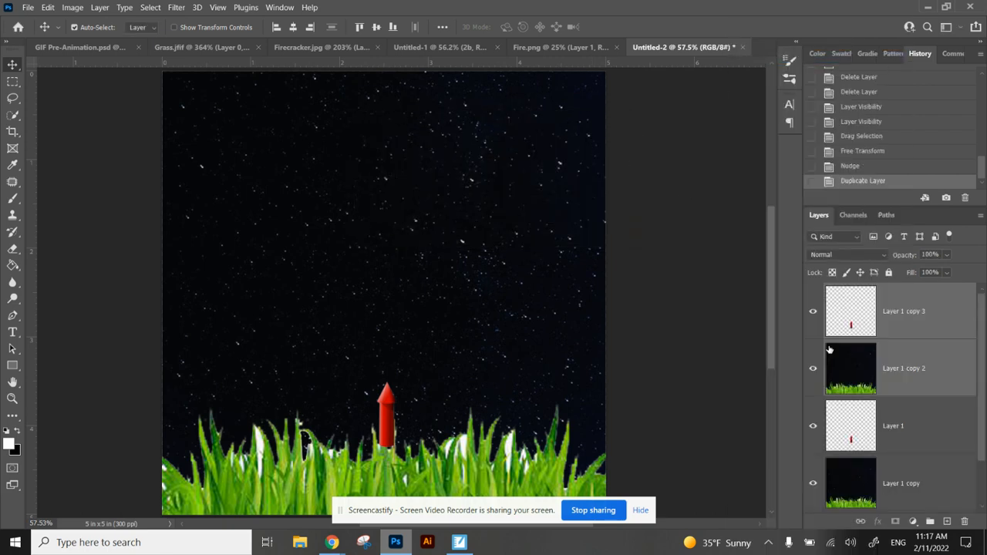
pyautogui.click(912, 371)
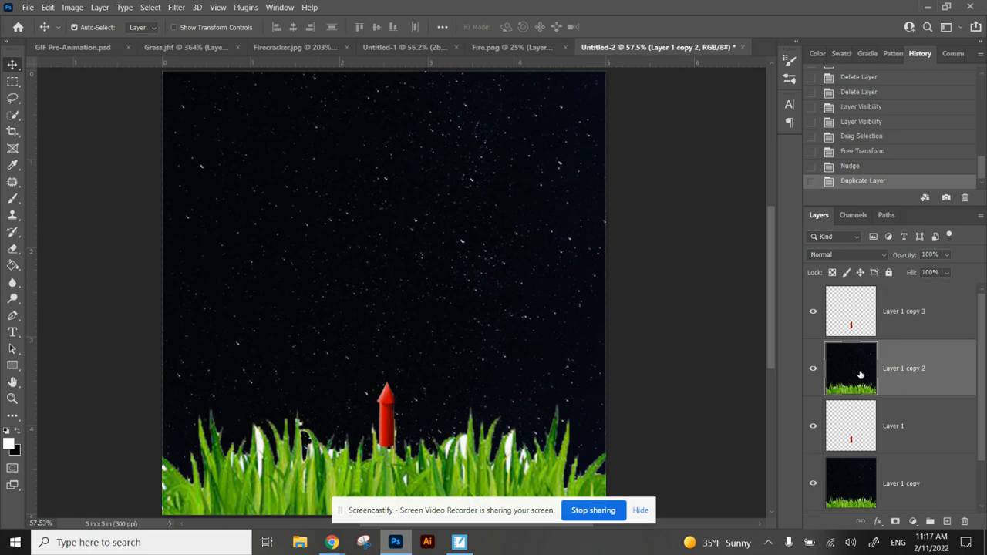
# Copy the flame from Fire.png into the firecracker document, above the duplicated firecracker layer.
pyautogui.click(871, 324)
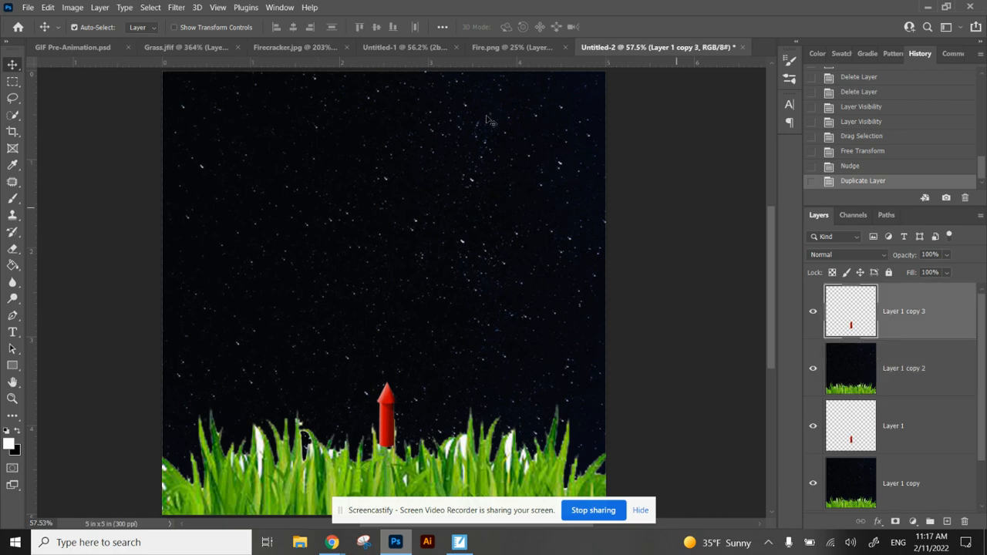
pyautogui.click(493, 42)
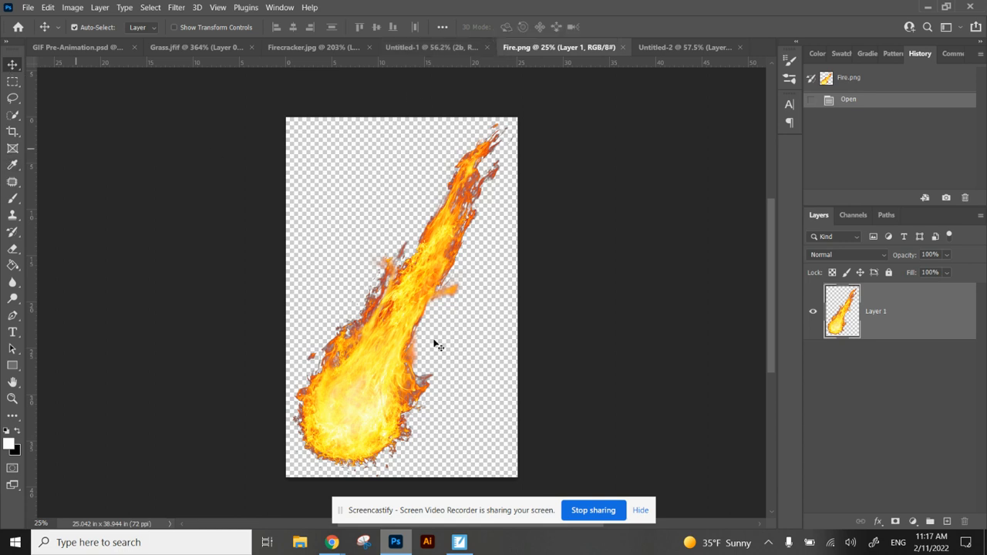
pyautogui.moveTo(364, 385); pyautogui.dragTo(450, 353)
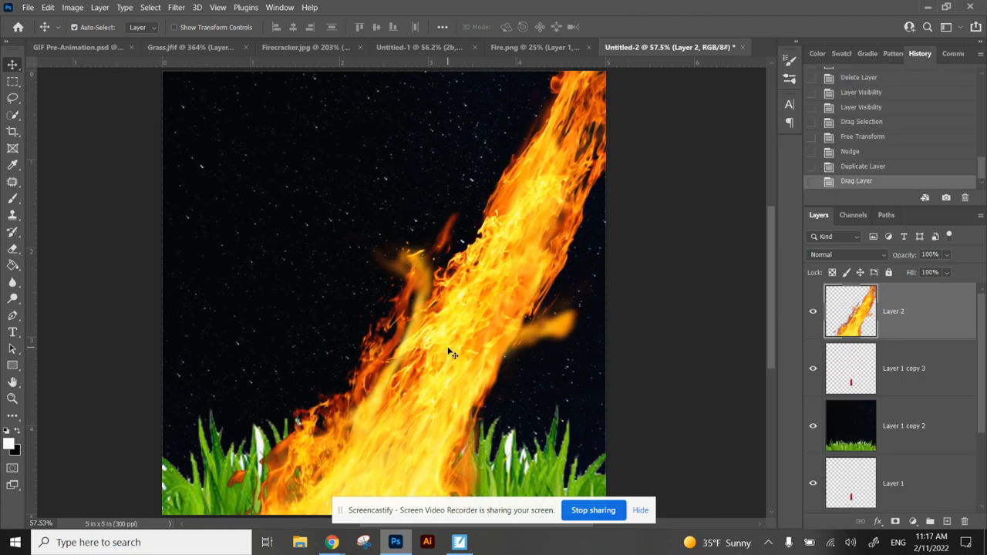
# Scale the flame down to about 6.6%, rotate it 90°, and place it at the firecracker's base like a lit fuse.
pyautogui.hotkey('ctrl', '-')
pyautogui.hotkey('ctrl', '-')
pyautogui.hotkey('ctrl', '-')
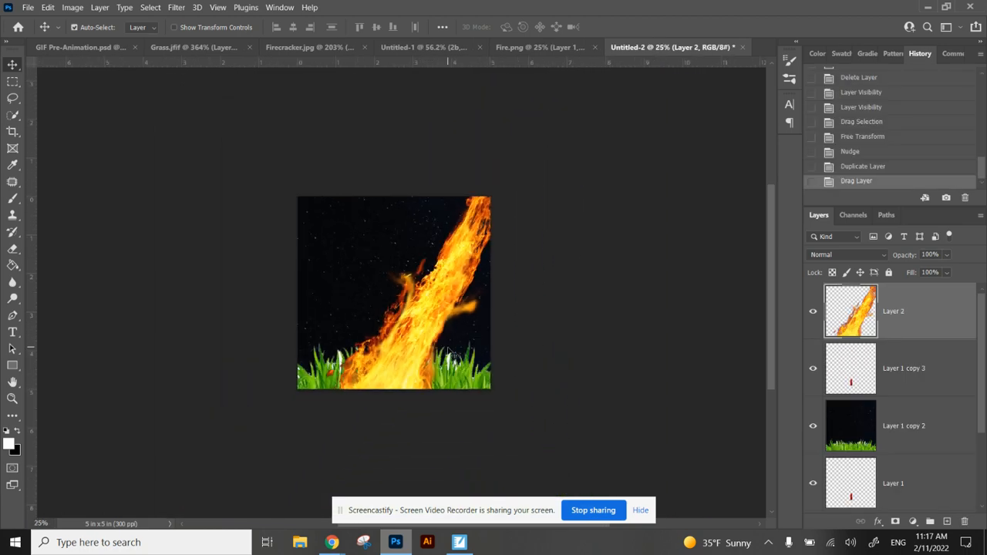
pyautogui.hotkey('ctrl', 't')
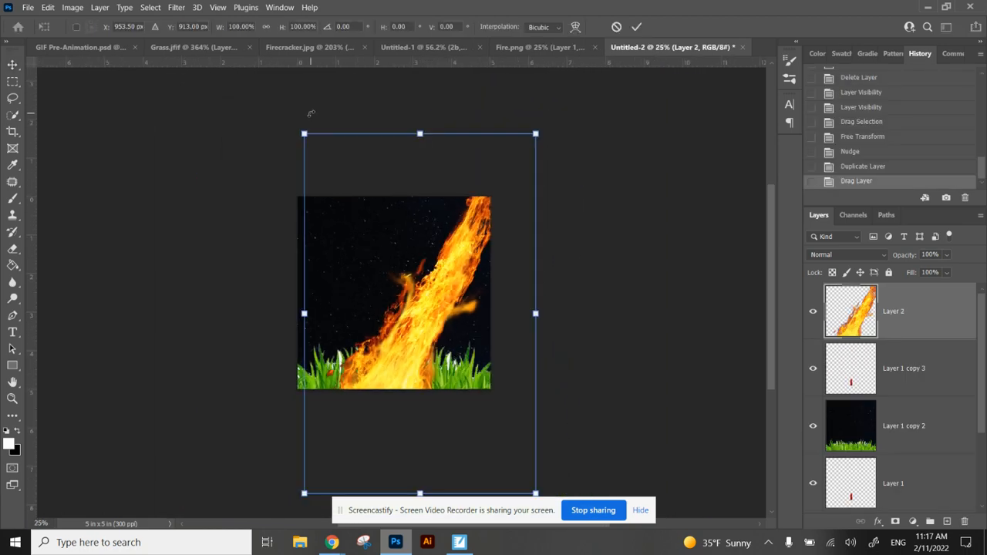
pyautogui.moveTo(304, 134); pyautogui.dragTo(520, 434)
pyautogui.moveTo(523, 484); pyautogui.dragTo(446, 357)
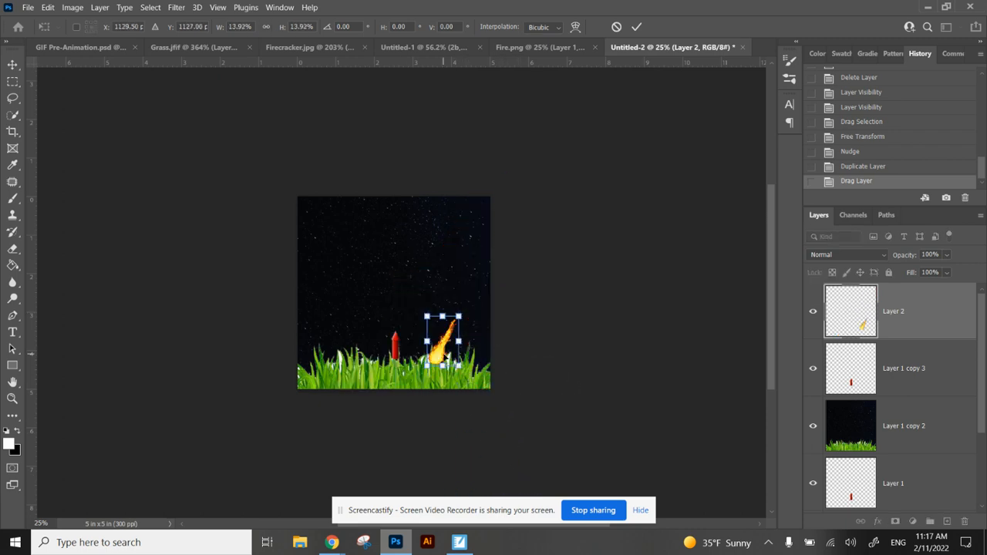
pyautogui.moveTo(460, 313); pyautogui.dragTo(455, 368)
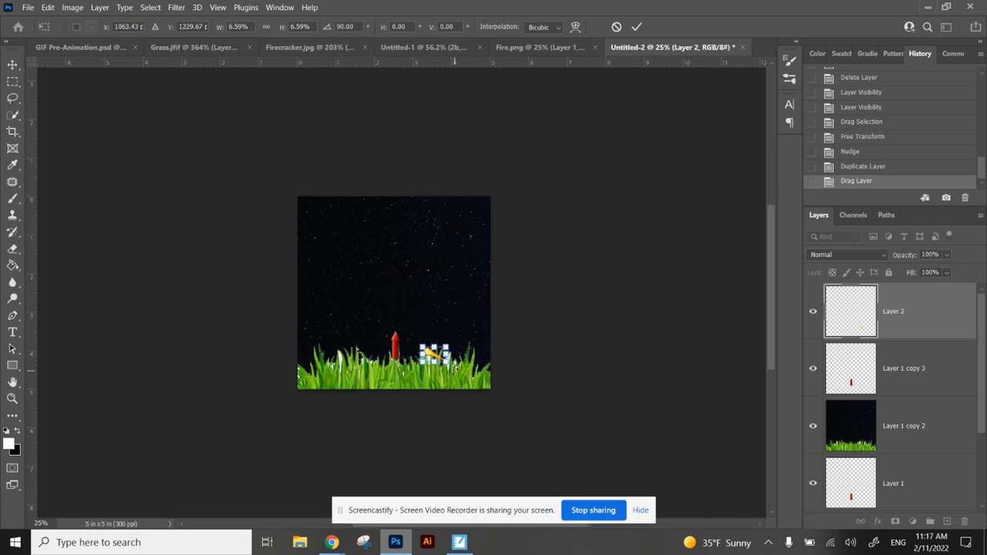
pyautogui.scroll(3, 455, 370)
pyautogui.moveTo(479, 428); pyautogui.dragTo(429, 458)
pyautogui.press('Return')
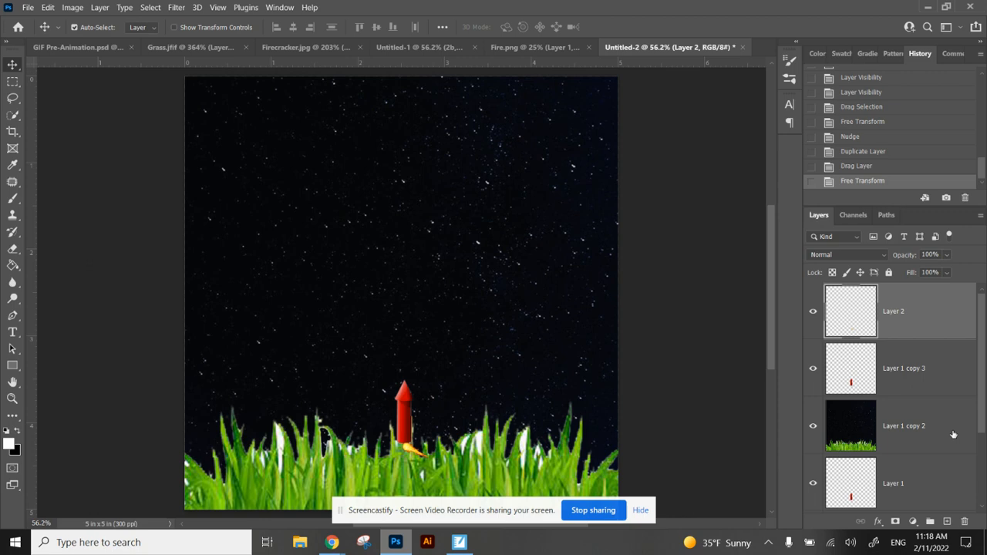
# Rename the original grass-and-sky layer as 1a and the original firecracker layer as 1b.
pyautogui.moveTo(983, 428); pyautogui.dragTo(976, 485)
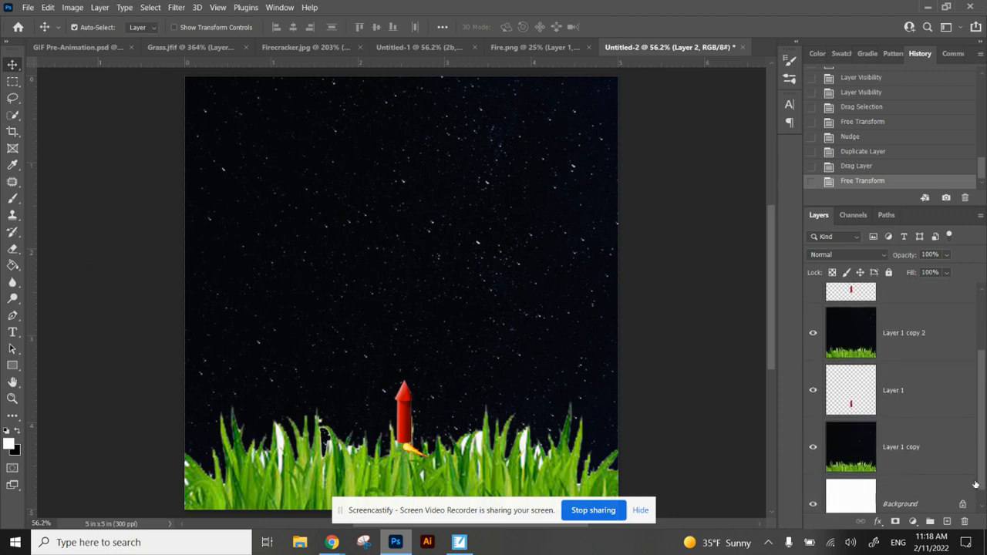
pyautogui.doubleClick(911, 447)
pyautogui.write('1a')
pyautogui.press('Return')
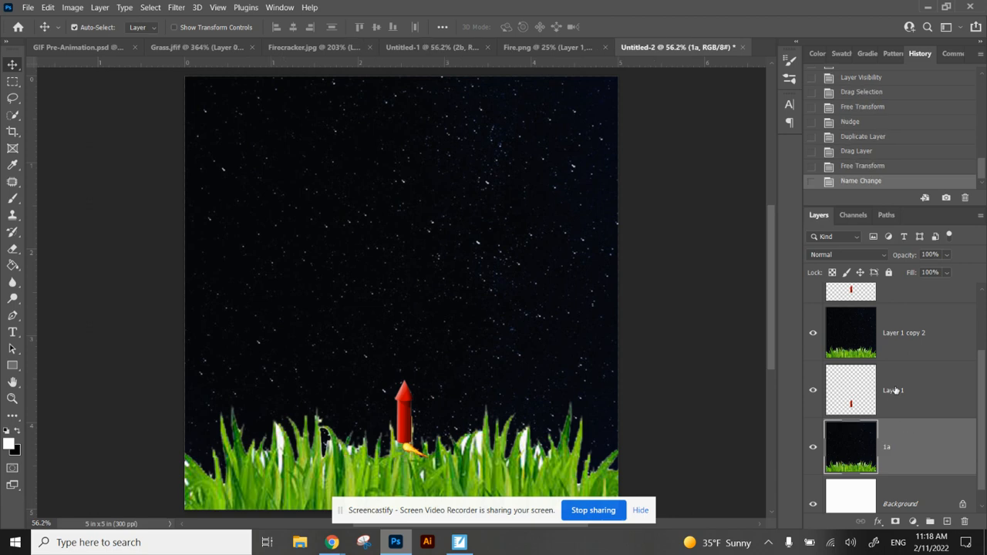
pyautogui.doubleClick(894, 390)
pyautogui.write('1b')
pyautogui.press('Return')
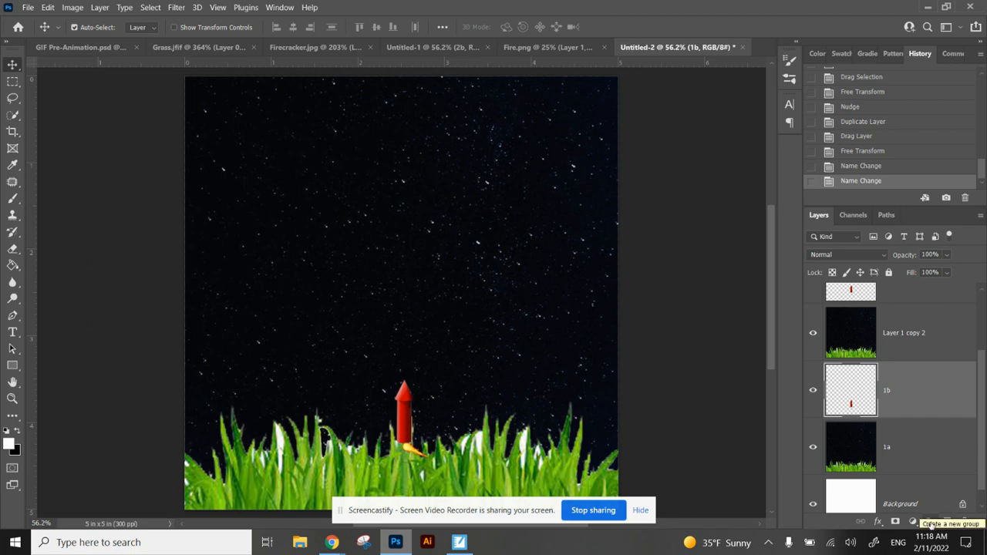
# Create one empty layer group above layer 1b and another above the flame layer.
pyautogui.click(931, 521)
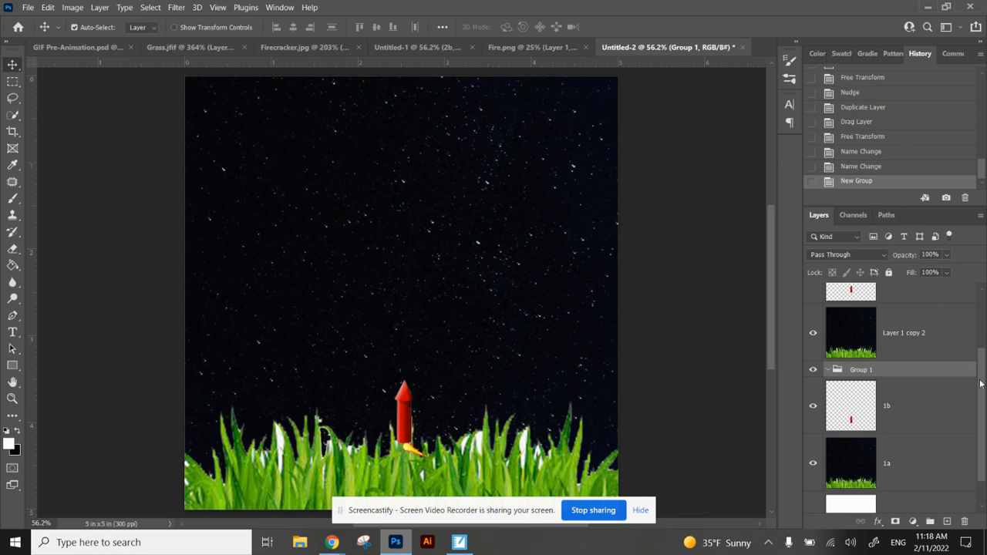
pyautogui.scroll(3, 986, 394)
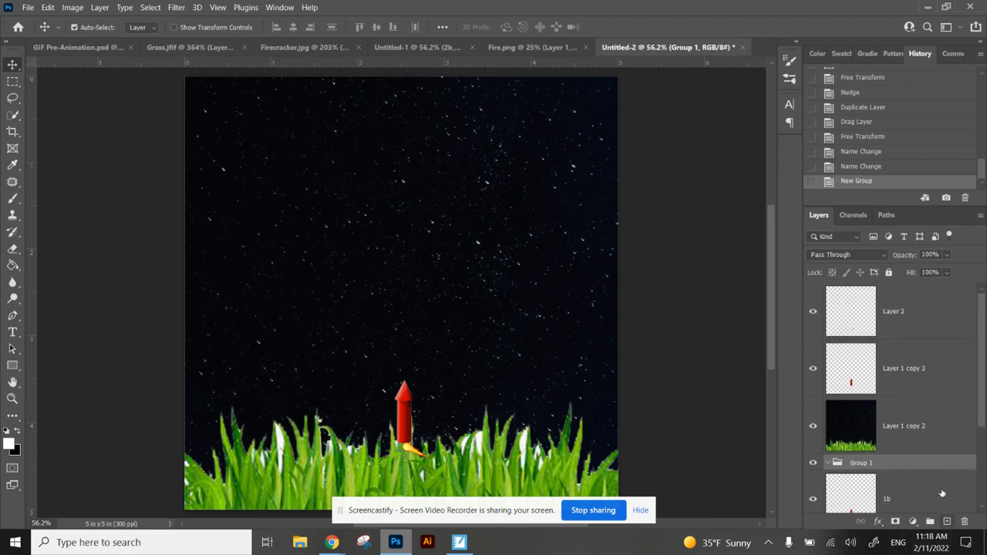
pyautogui.click(911, 309)
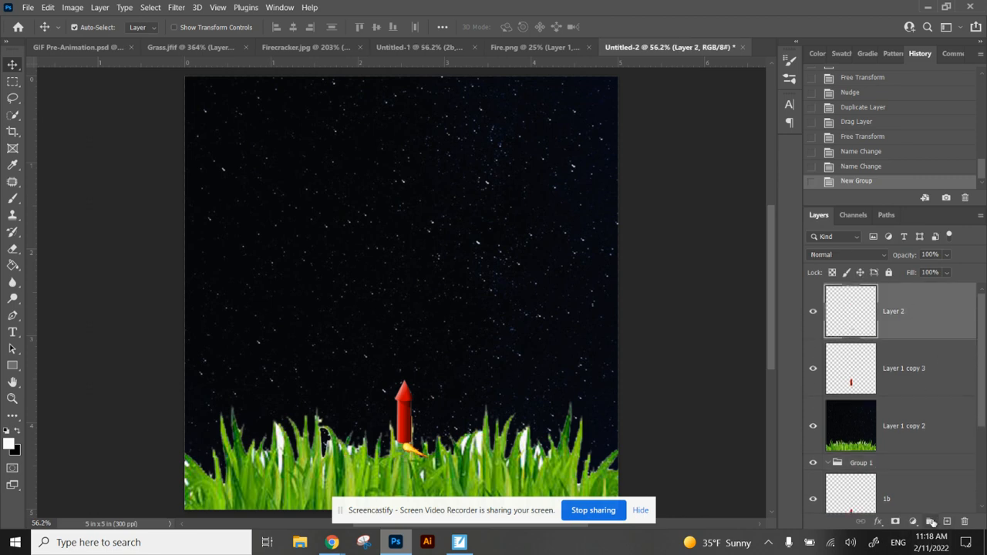
pyautogui.click(930, 521)
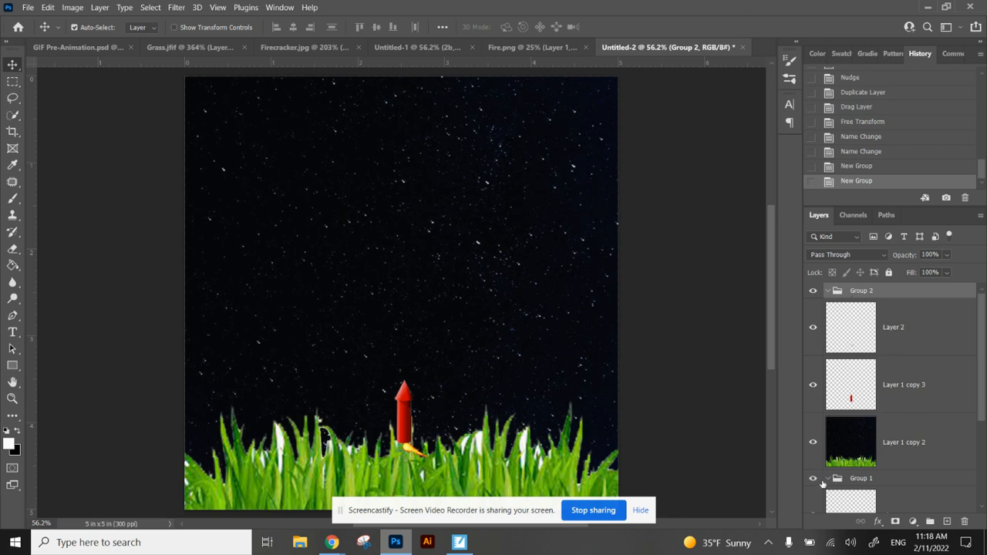
# Move the flame, the firecracker copy, and the grass-and-sky copy together into Group 2.
pyautogui.click(827, 290)
pyautogui.click(892, 461)
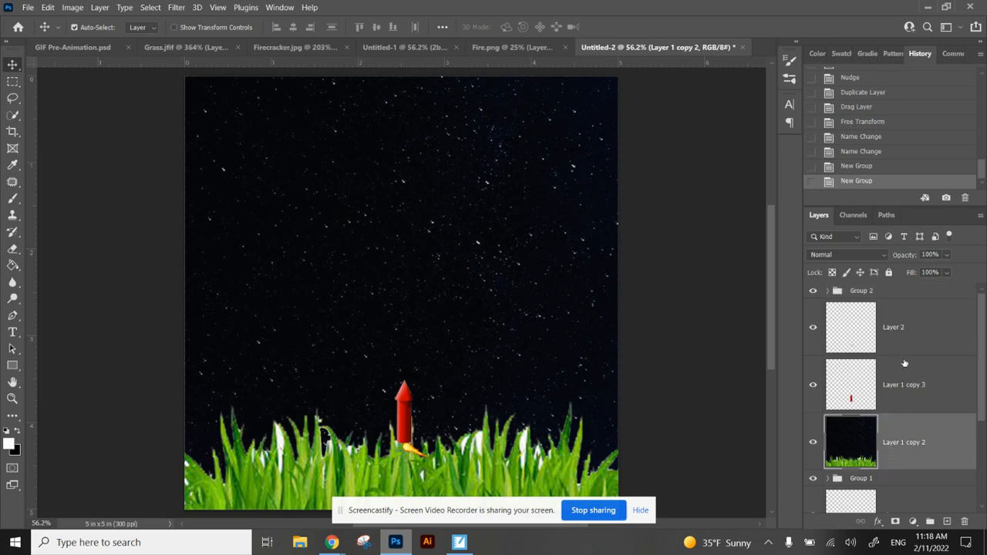
pyautogui.keyDown('shift'); pyautogui.click(898, 335); pyautogui.keyUp('shift')
pyautogui.moveTo(889, 384); pyautogui.dragTo(861, 293)
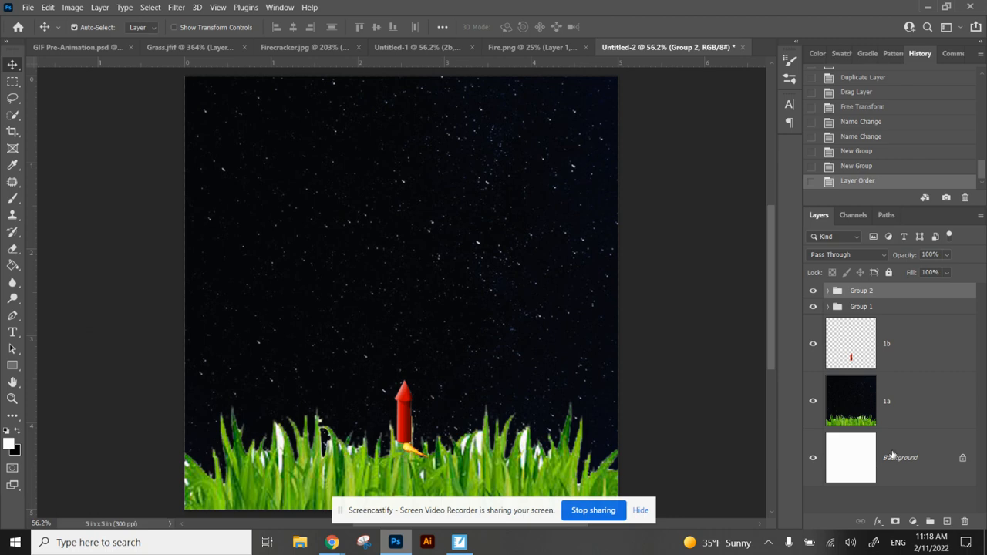
# Move layers 1a and 1b into Group 1, and expand both groups to show their layers.
pyautogui.click(889, 404)
pyautogui.keyDown('shift'); pyautogui.click(891, 361); pyautogui.keyUp('shift')
pyautogui.moveTo(890, 409); pyautogui.dragTo(871, 309)
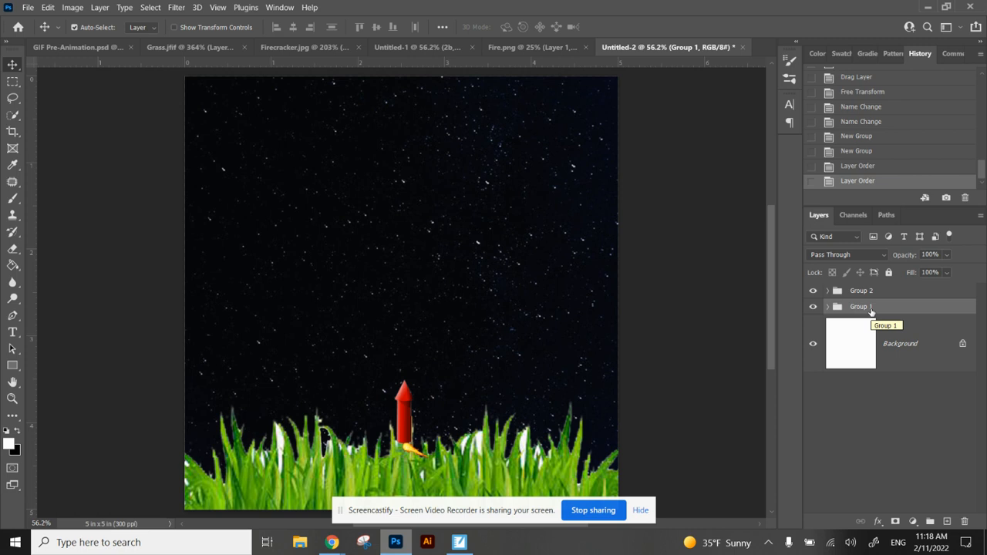
pyautogui.click(827, 307)
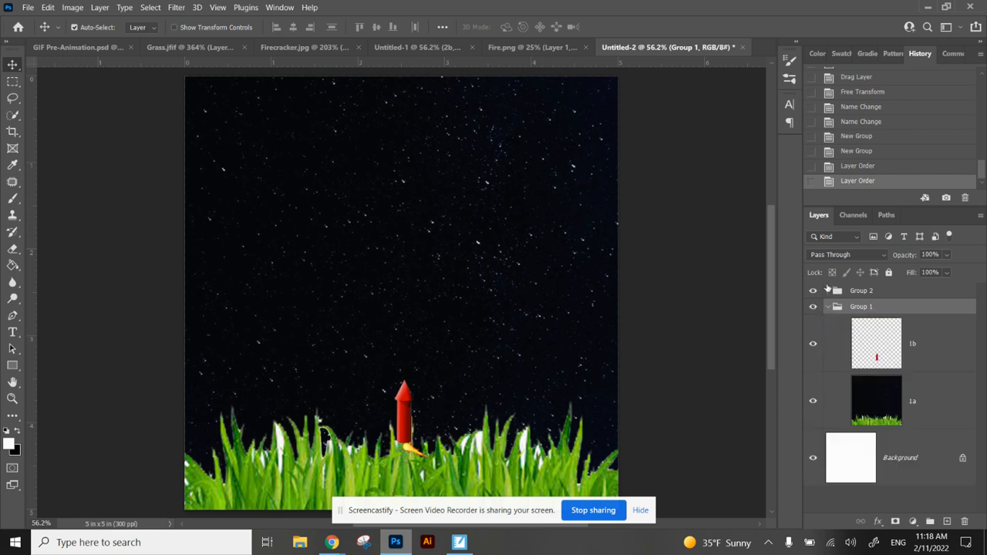
pyautogui.click(827, 290)
pyautogui.moveTo(981, 366); pyautogui.dragTo(980, 326)
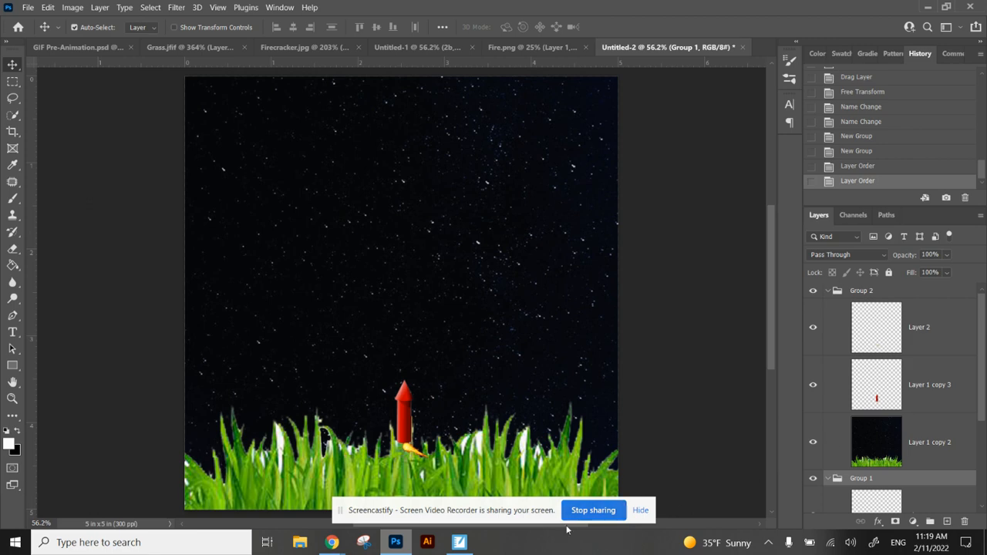
# View the firework storyboard in SMART Notebook, and switch to the GIF Animation assignment's student work in Google Classroom in Chrome.
pyautogui.click(393, 540)
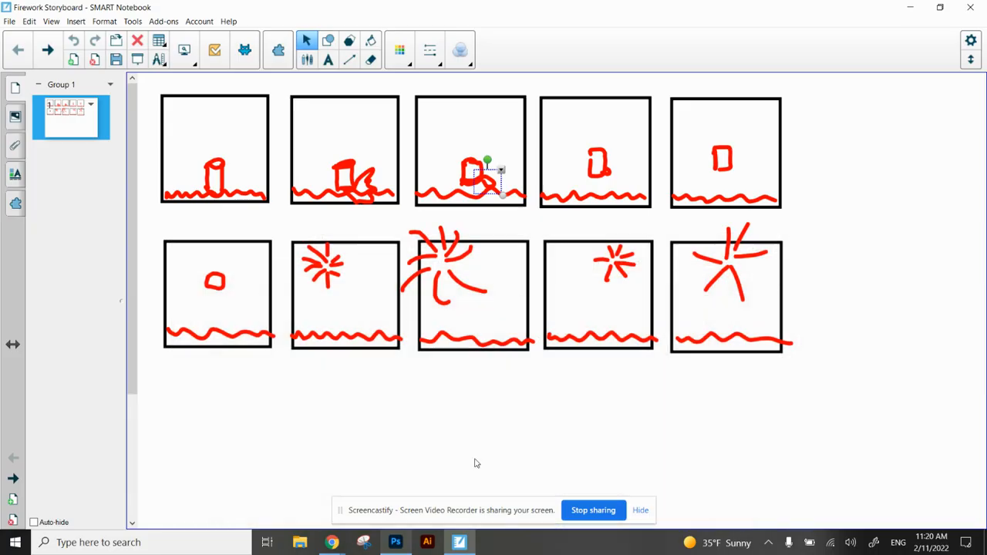
pyautogui.click(300, 542)
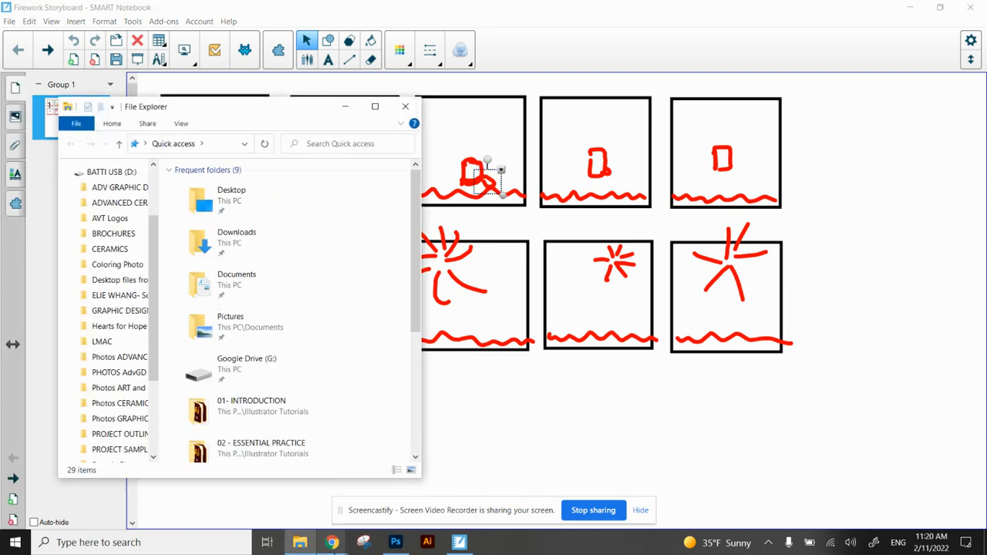
pyautogui.moveTo(332, 542)
pyautogui.click(262, 485)
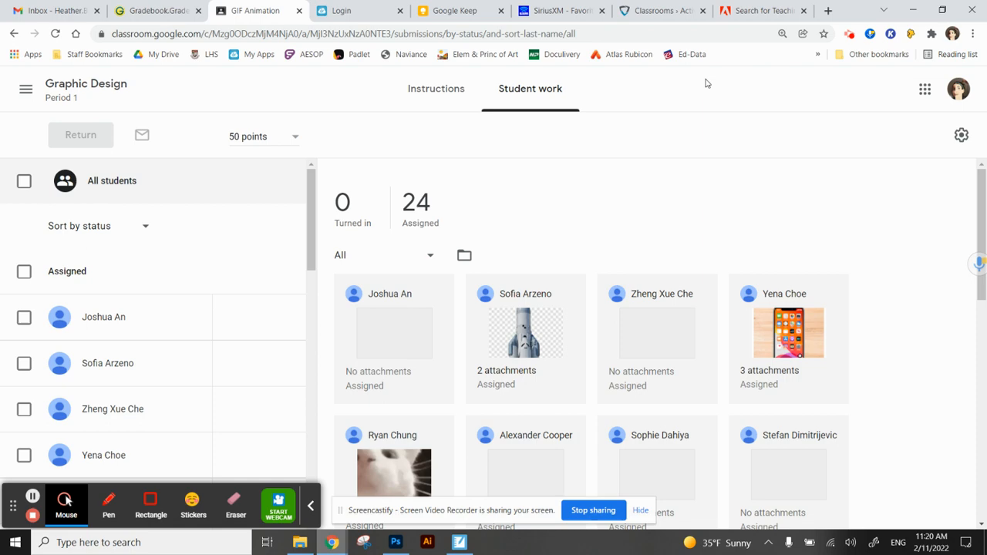